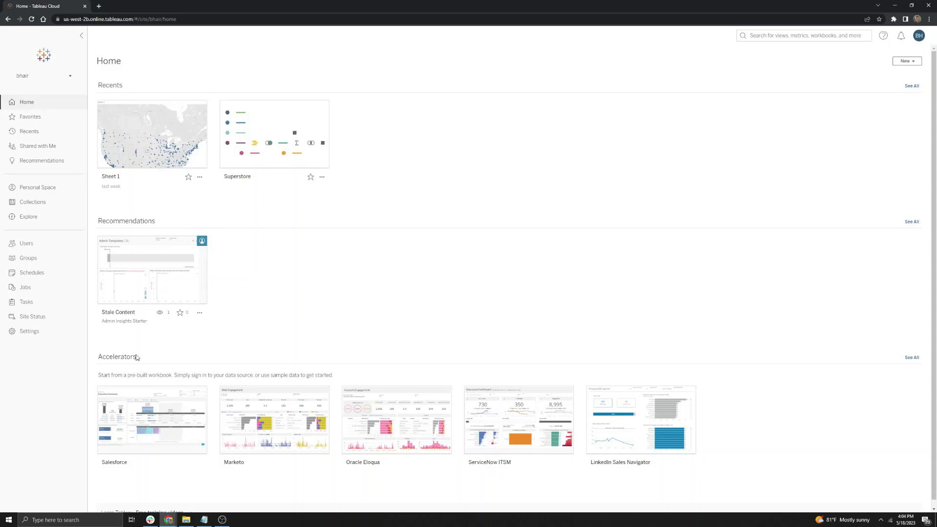
Step: Go to Site Settings and show the Bridge page, which has no pools or allowlisted domains yet
left_click(49, 336)
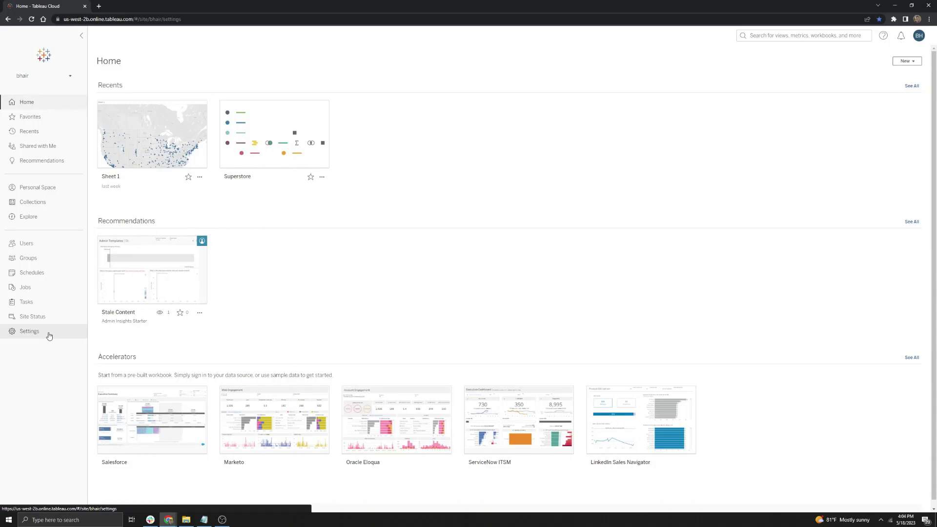
left_click(186, 64)
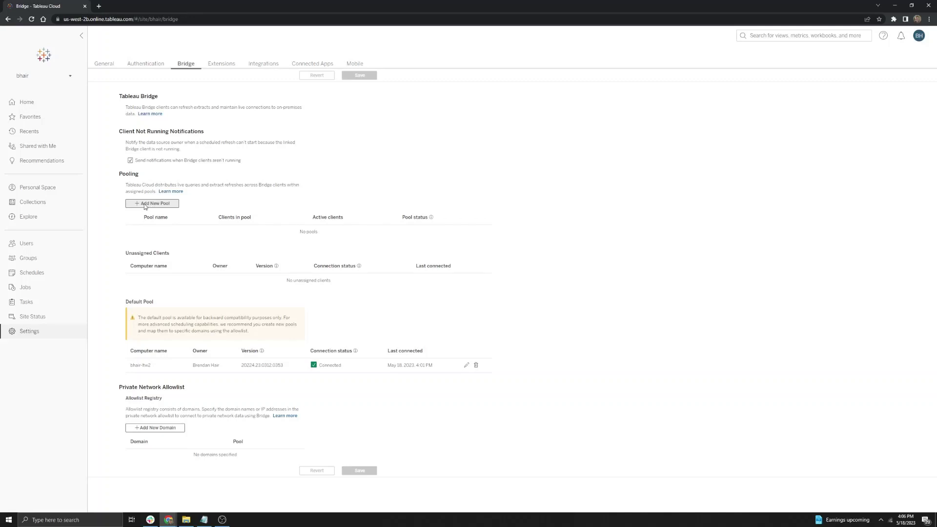
Step: Create a new Bridge pool named Pool 1
left_click(141, 207)
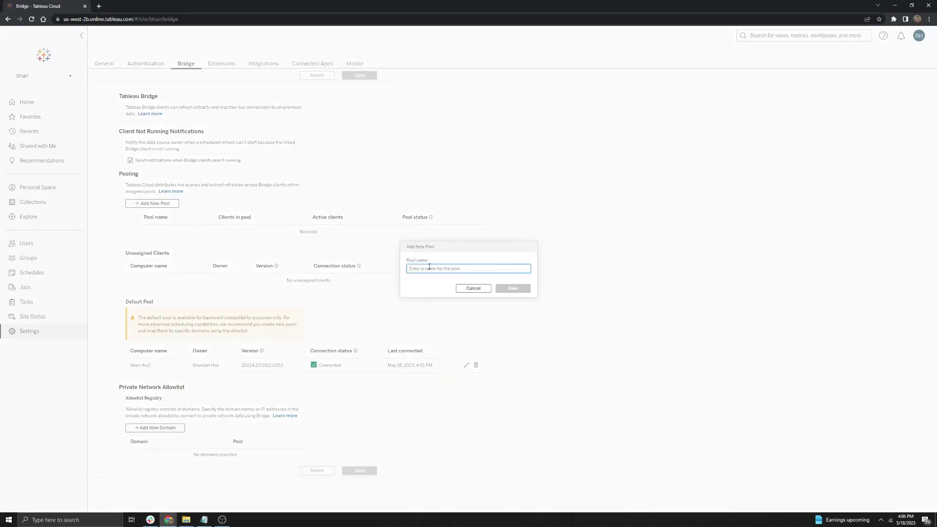
type("Pool 1")
left_click(499, 291)
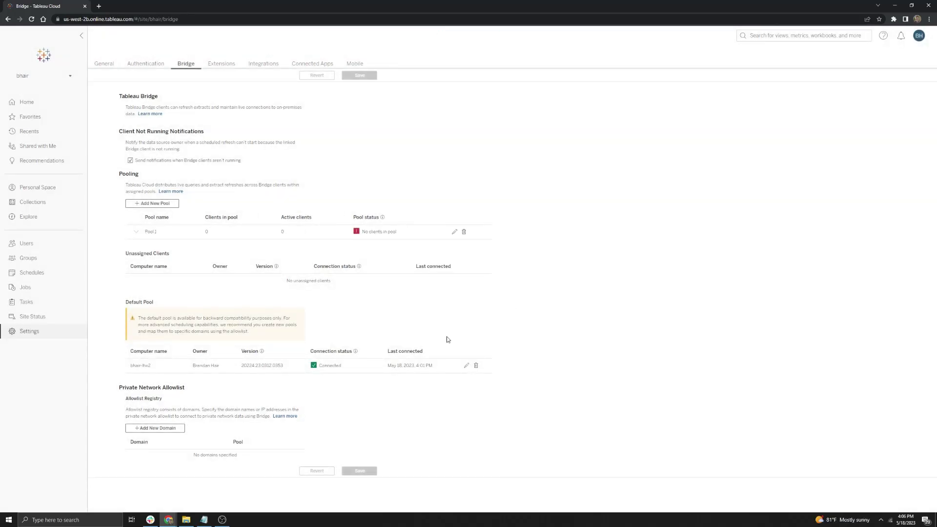
Step: Move the connected Bridge client from the Default Pool into Pool 1 and expand Pool 1
left_click(466, 366)
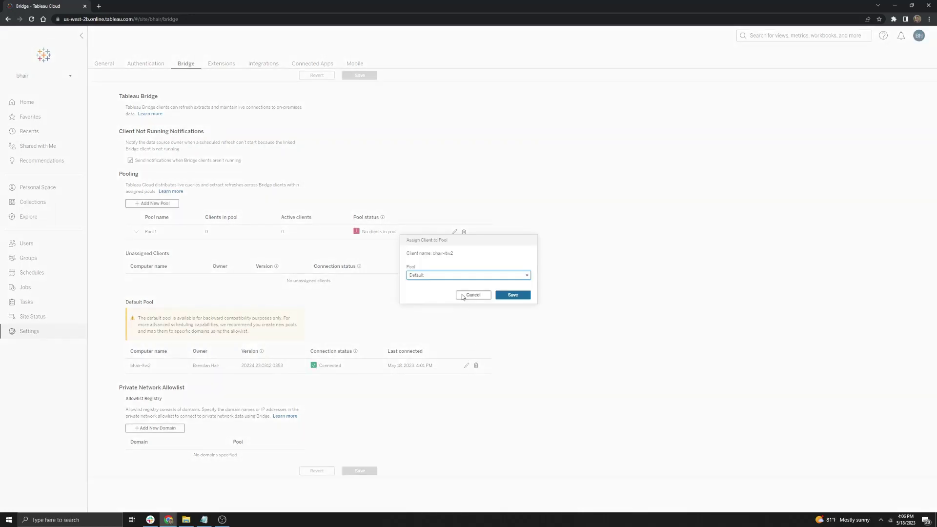
left_click(452, 276)
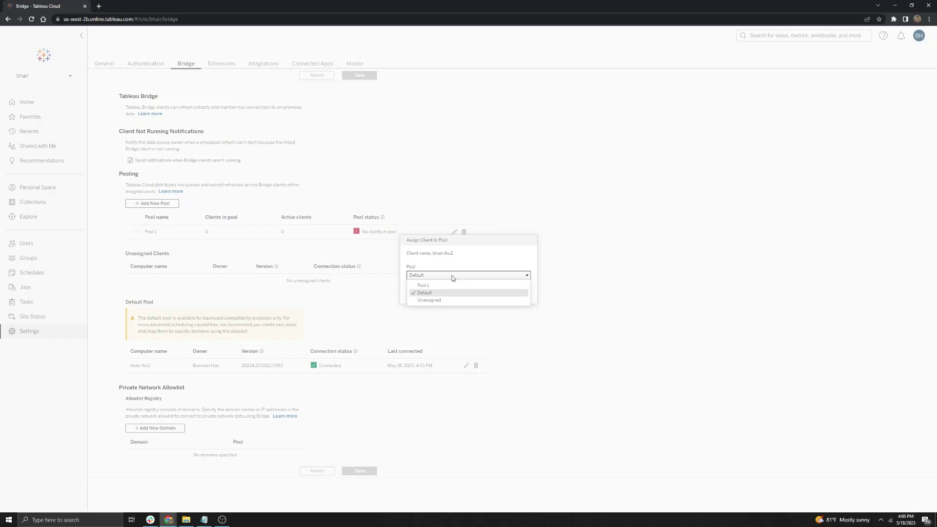
left_click(447, 286)
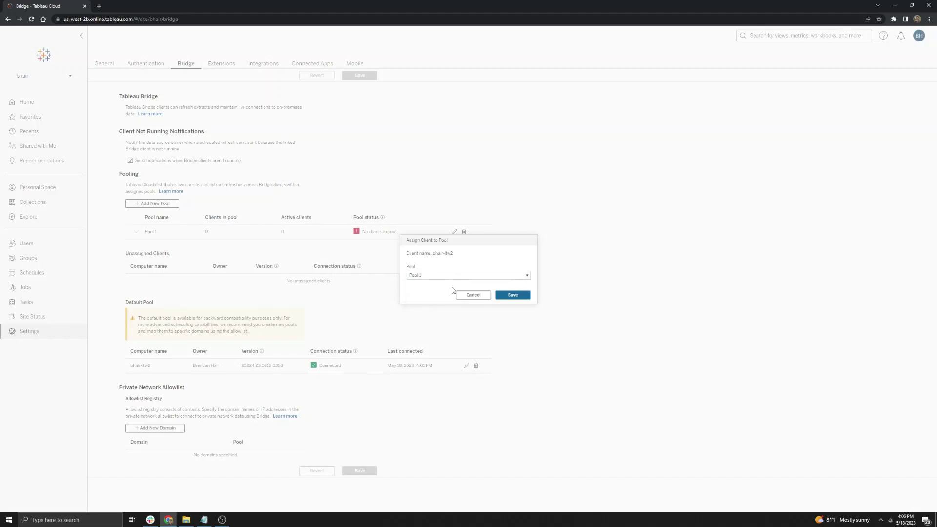
left_click(505, 296)
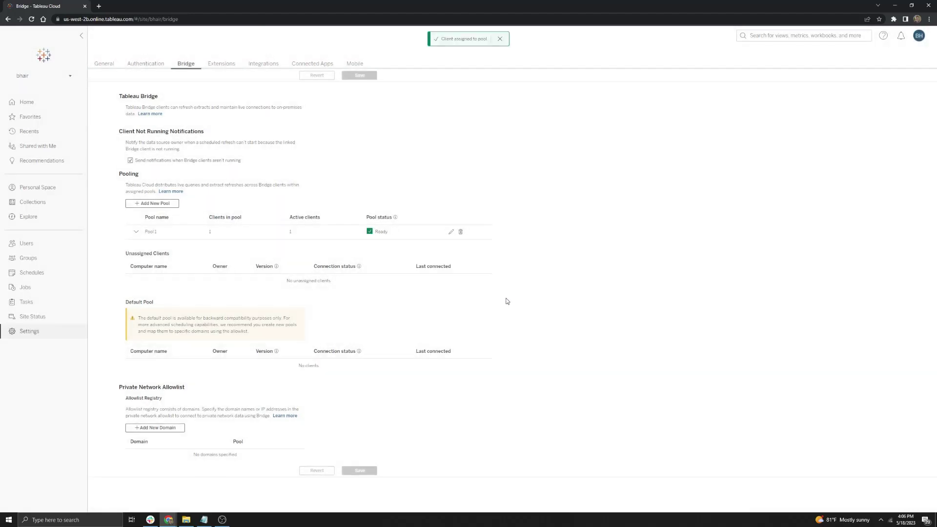
left_click(137, 233)
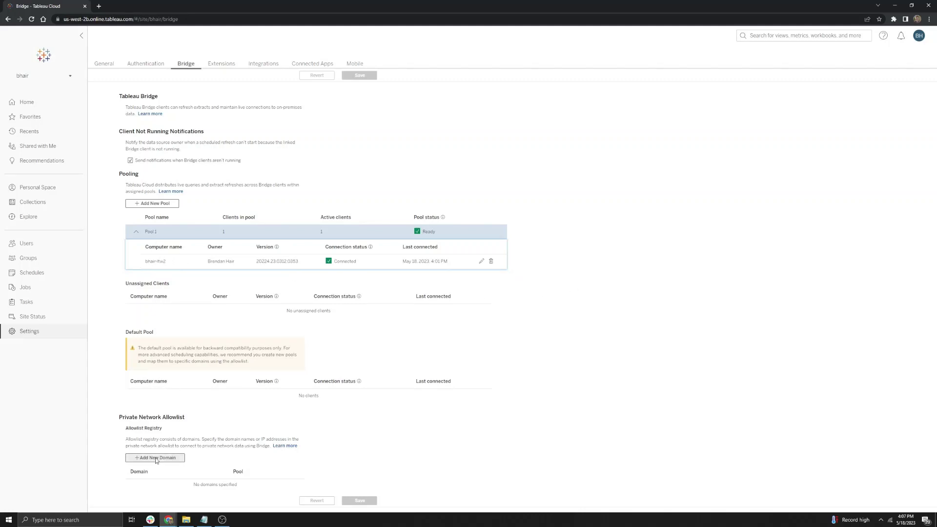
Step: Start a new allowlist domain and copy the server name z-accounting from the Notepad file path
left_click(204, 519)
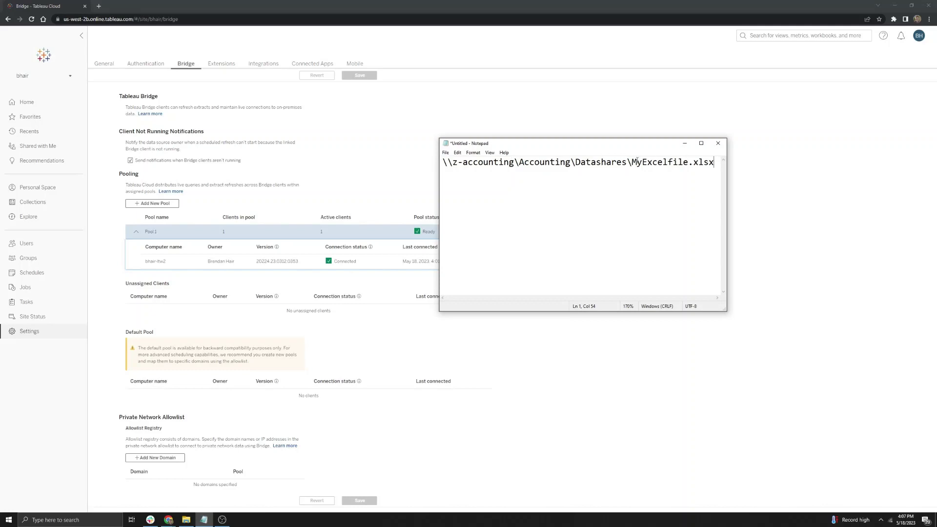
left_click(154, 458)
left_click(480, 257)
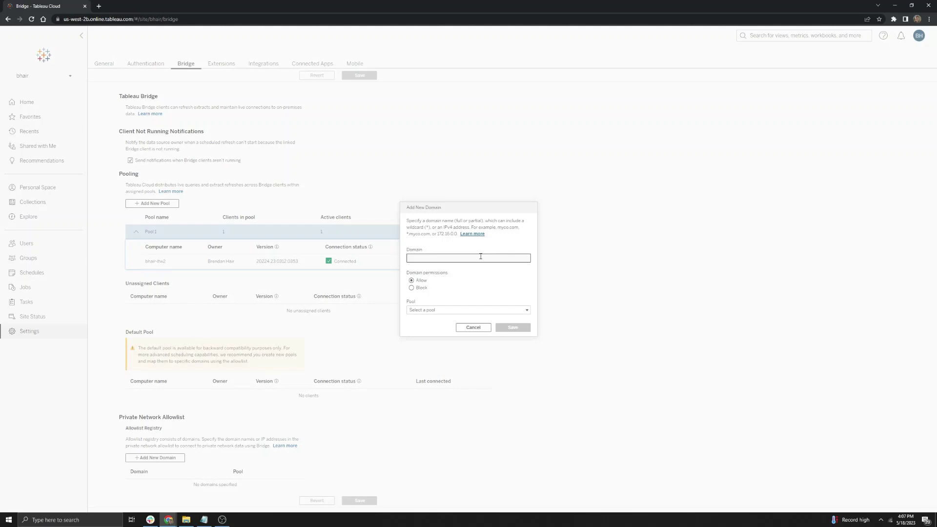
left_click(203, 519)
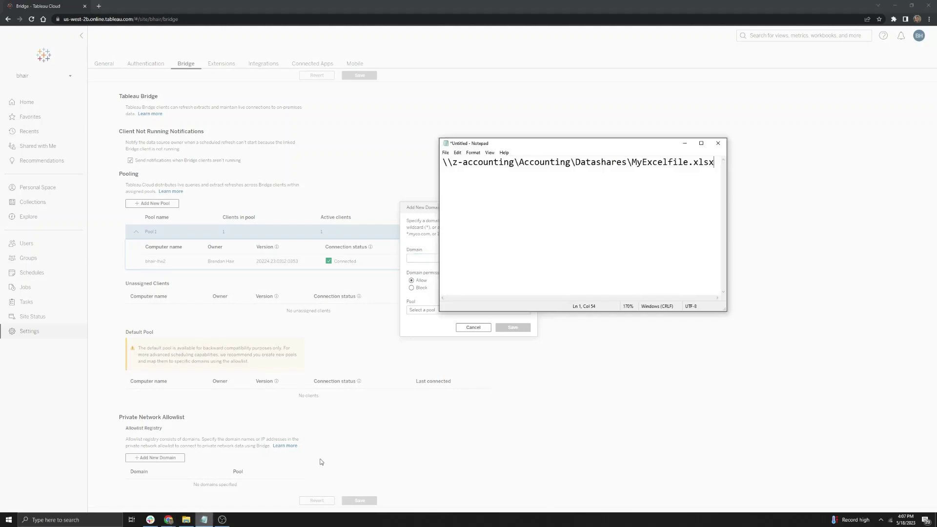
left_click_drag(514, 161, 452, 162)
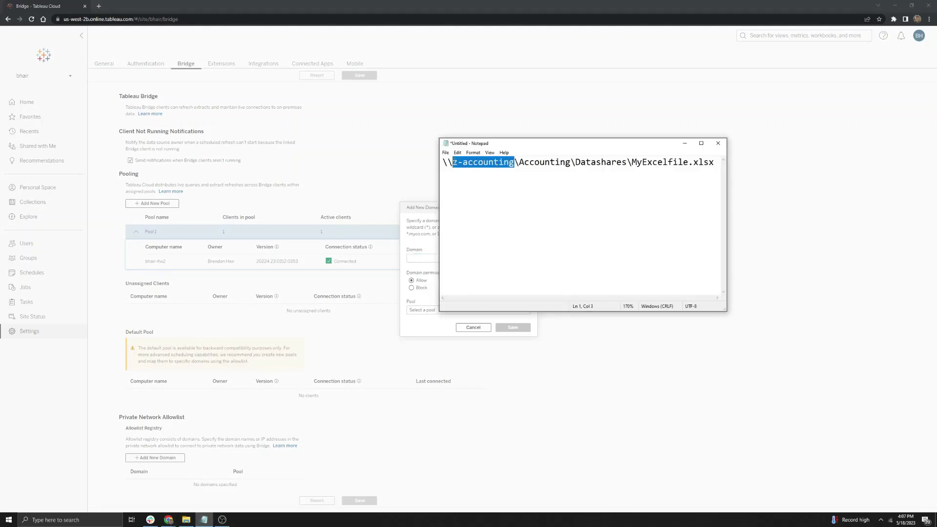
right_click(465, 165)
left_click(481, 187)
Step: Paste z-accounting as the domain, assign it to Pool 1, and save
left_click(422, 258)
right_click(424, 259)
left_click(440, 313)
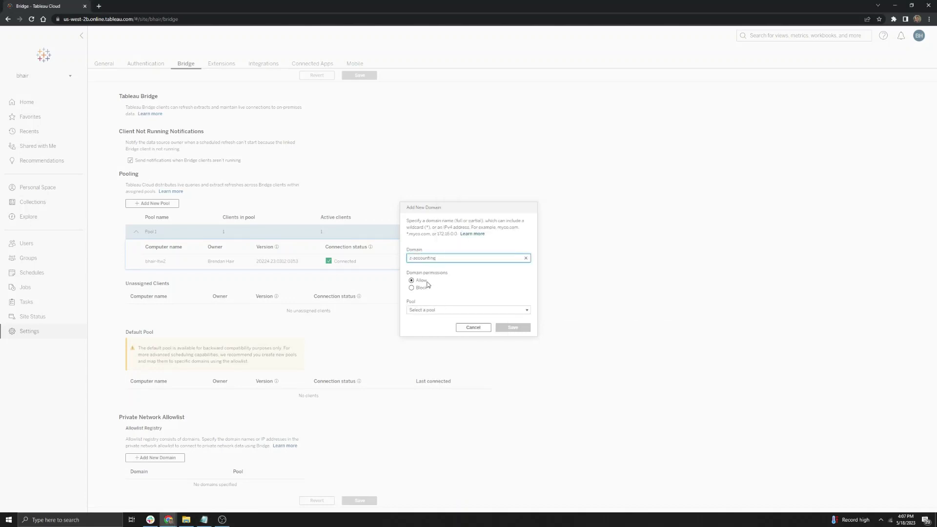
left_click(439, 311)
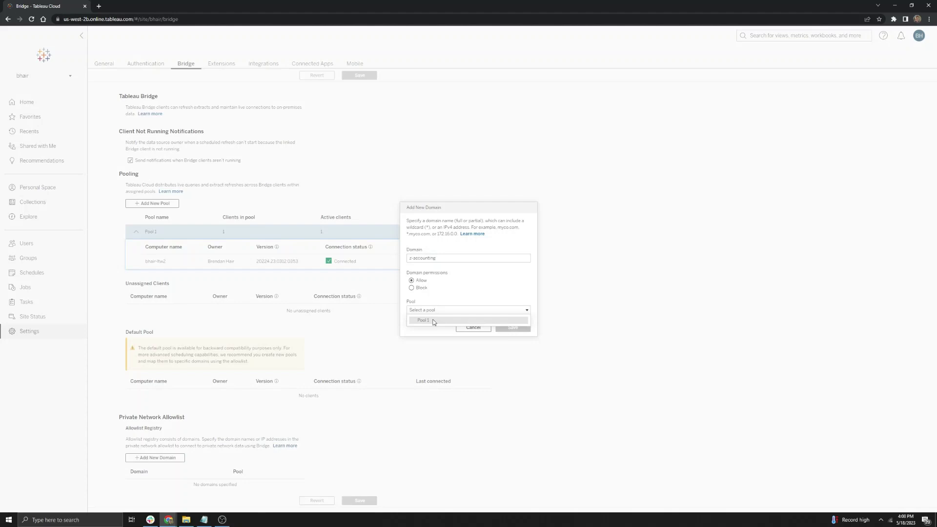
left_click(434, 320)
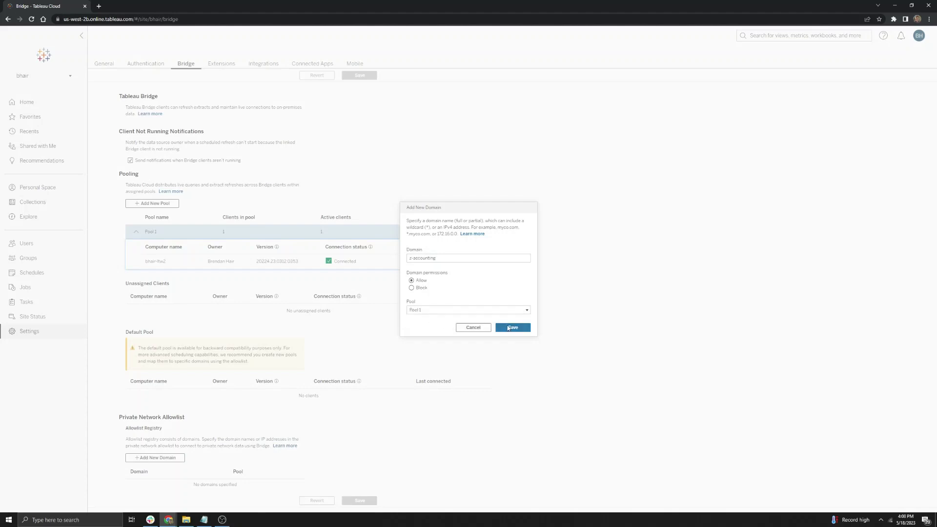
left_click(507, 328)
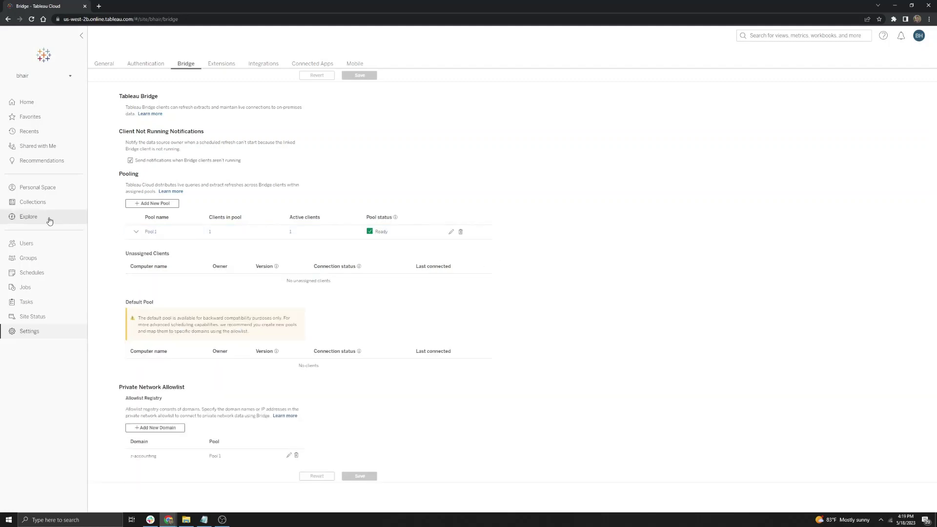
Step: Browse All Data Sources in Explore and show the Connections of Batters (TestV1)
left_click(47, 220)
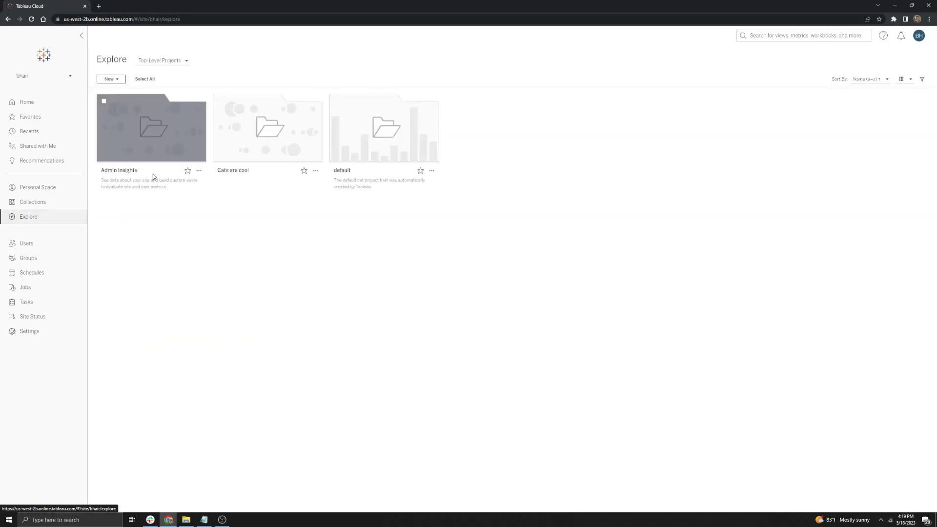
left_click(172, 61)
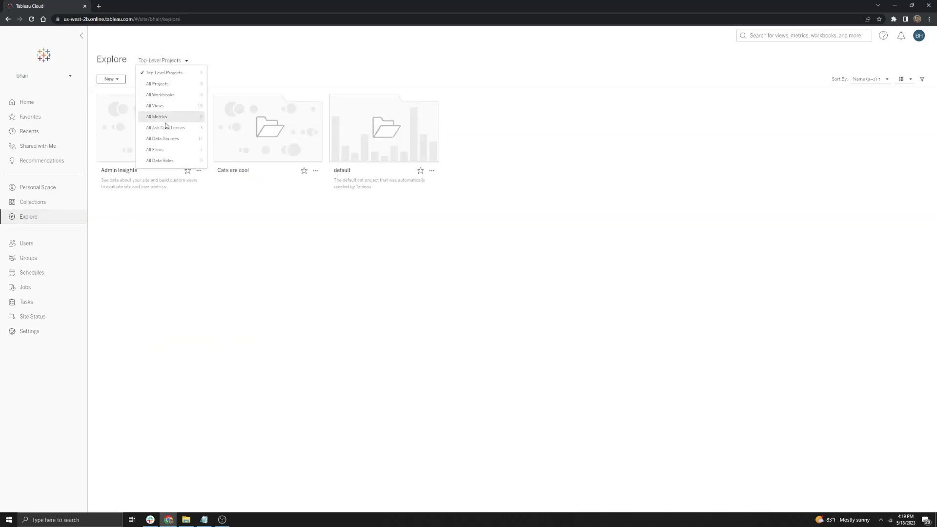
left_click(164, 139)
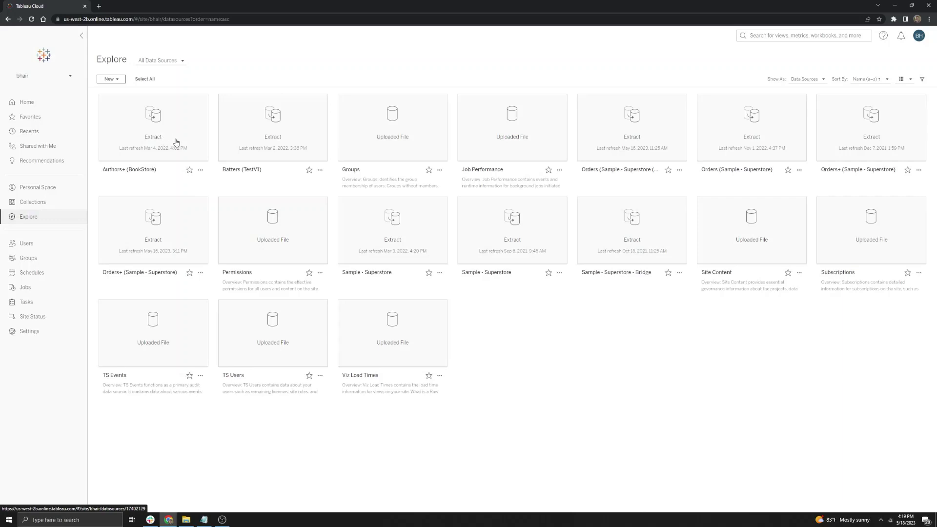
left_click(288, 129)
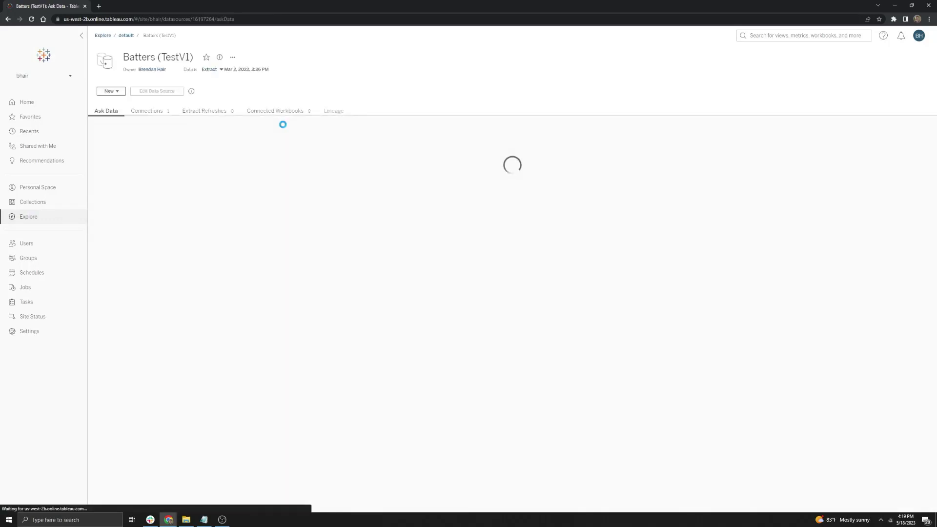
left_click(157, 113)
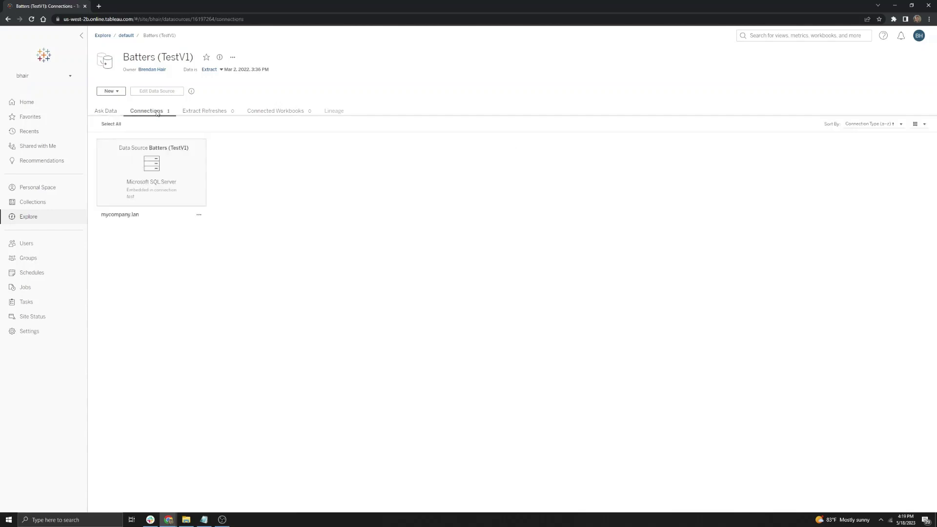
Step: Copy the server name mycompany.lan from the list view of connections, then return to Settings
left_click_drag(101, 215, 139, 214)
right_click(121, 215)
left_click(125, 218)
left_click(919, 126)
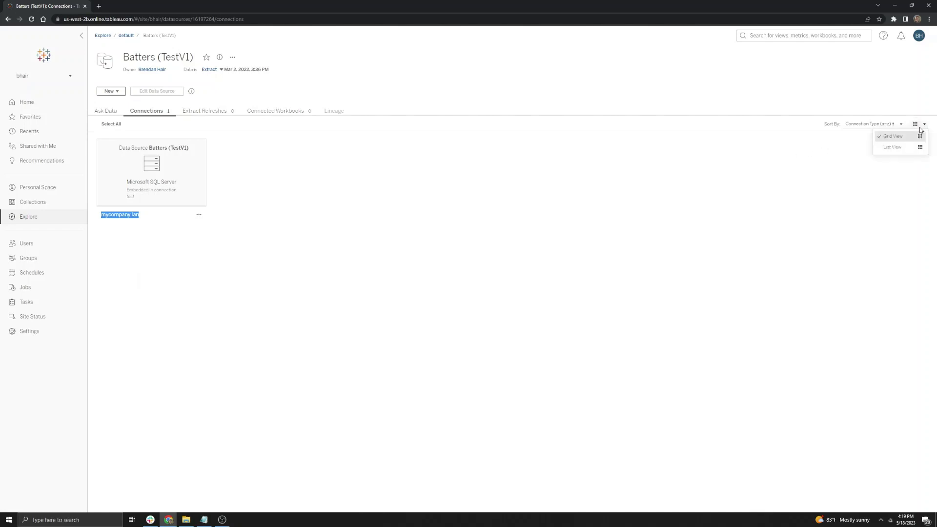
left_click(907, 147)
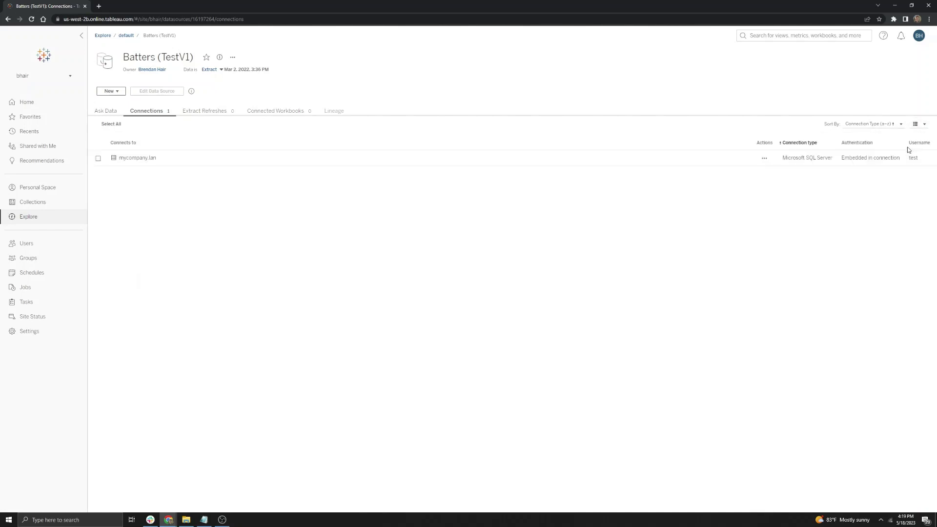
double_click(128, 163)
right_click(131, 162)
left_click(136, 165)
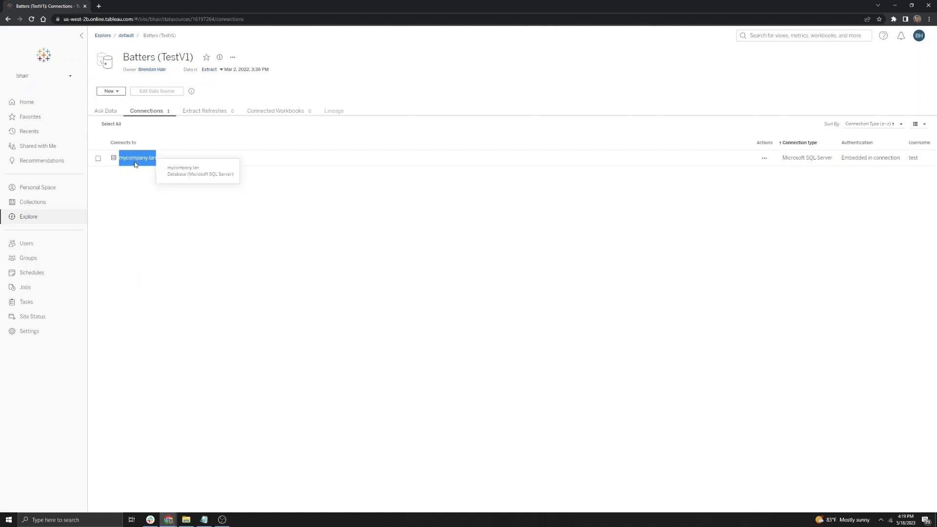
left_click(54, 339)
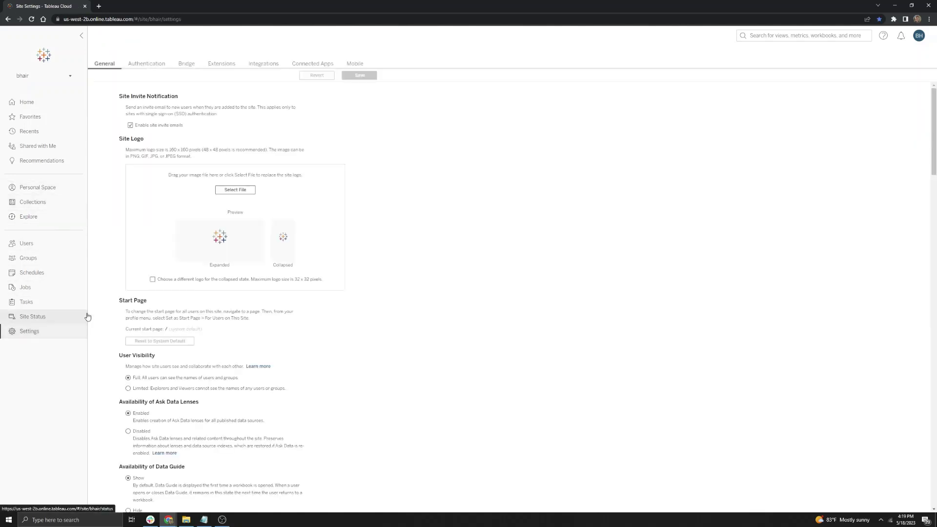
Step: On the Bridge page, paste mycompany.lan as a new allowed domain assigned to Pool 1 and save
left_click(184, 68)
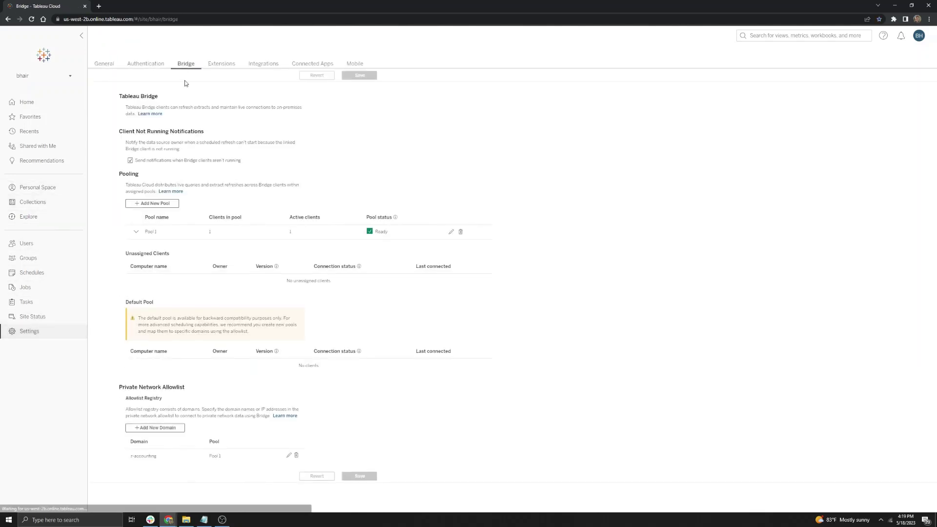
left_click(155, 428)
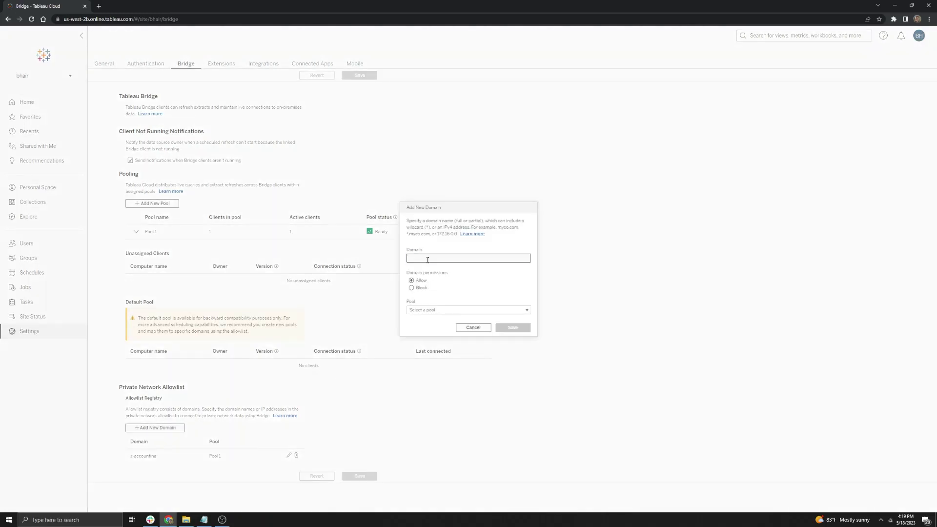
left_click(428, 259)
key("ctrl+v")
left_click(430, 311)
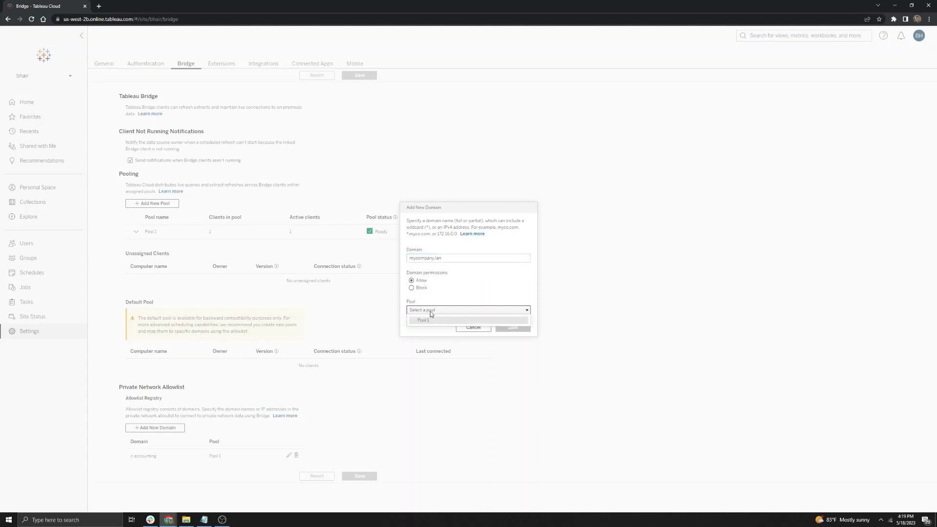
left_click(429, 320)
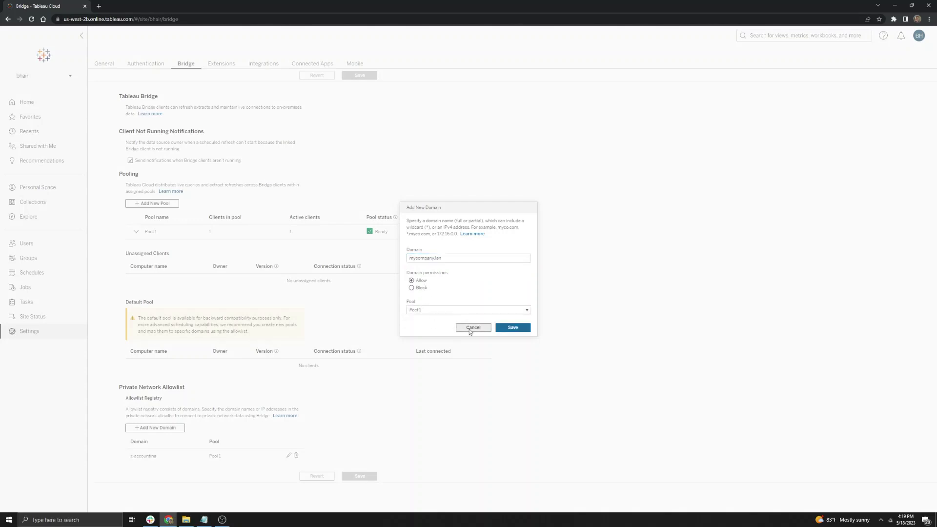
left_click(502, 330)
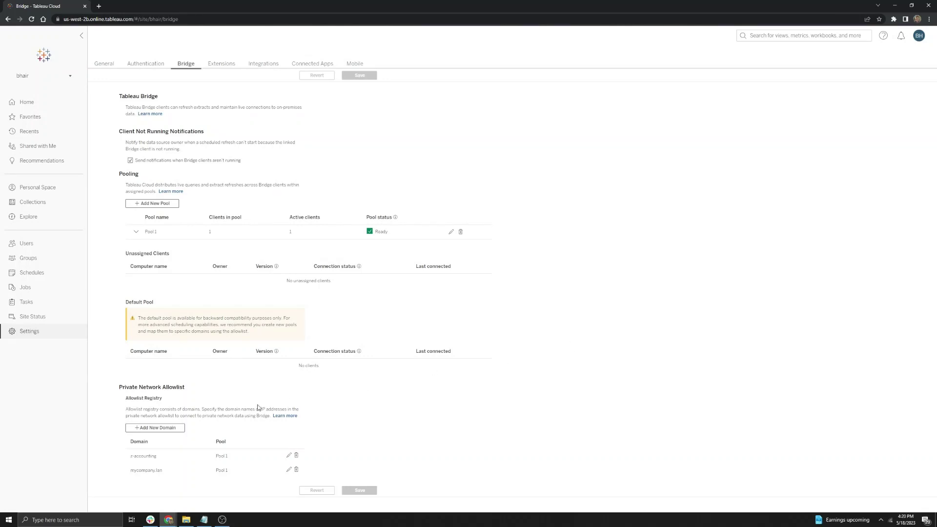
Step: Add the allowed domain *.mycompany.lan, mapped to Pool 1, as the third allowlist entry
left_click(181, 428)
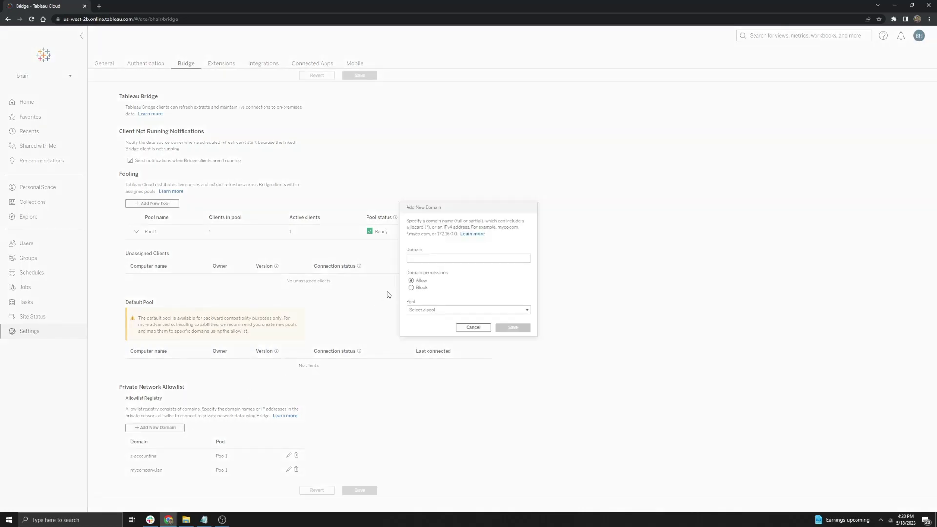
left_click(423, 260)
type("*")
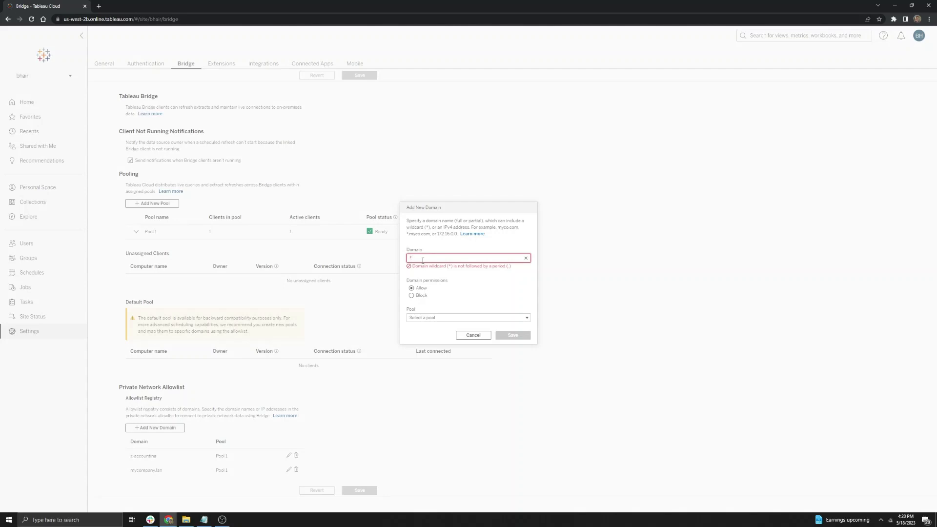
type(".mycompany")
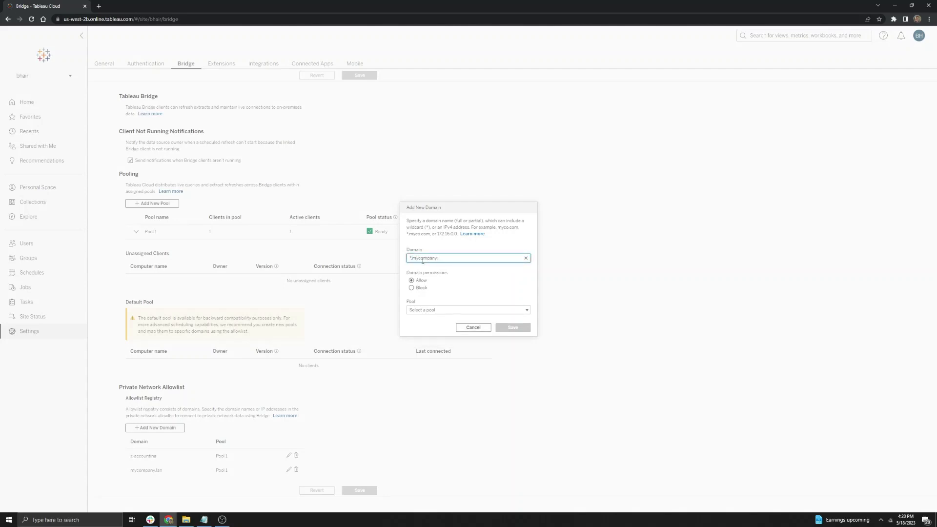
type(".lan")
left_click(432, 310)
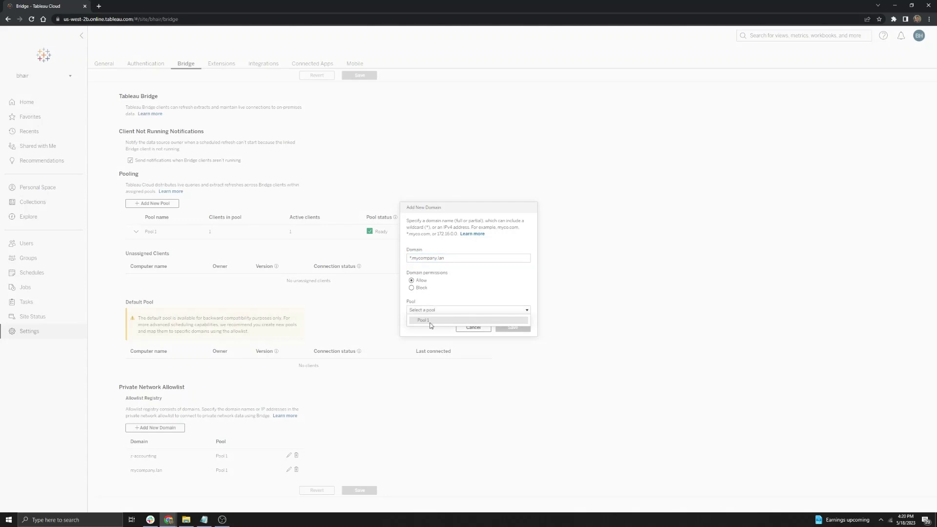
left_click(428, 321)
left_click(511, 328)
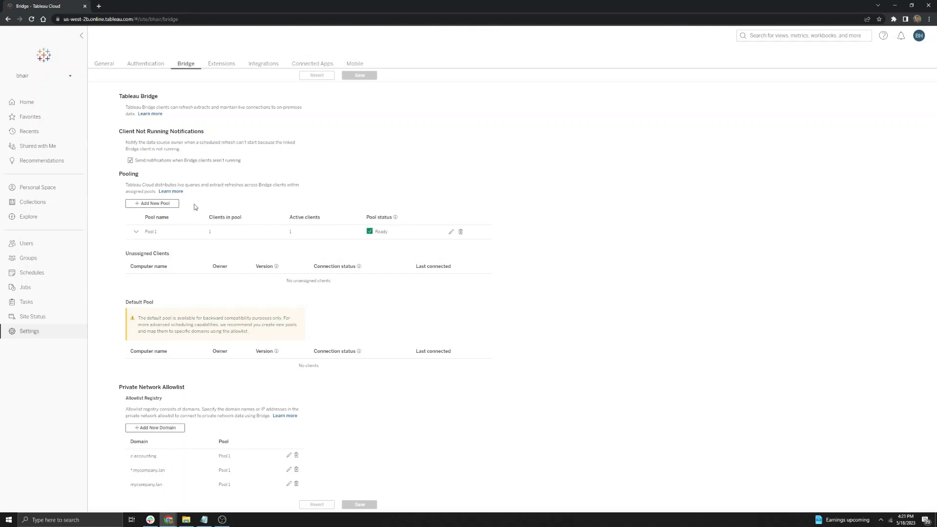
Step: Add an empty Bridge pool named Pool 2 alongside Pool 1
left_click(175, 204)
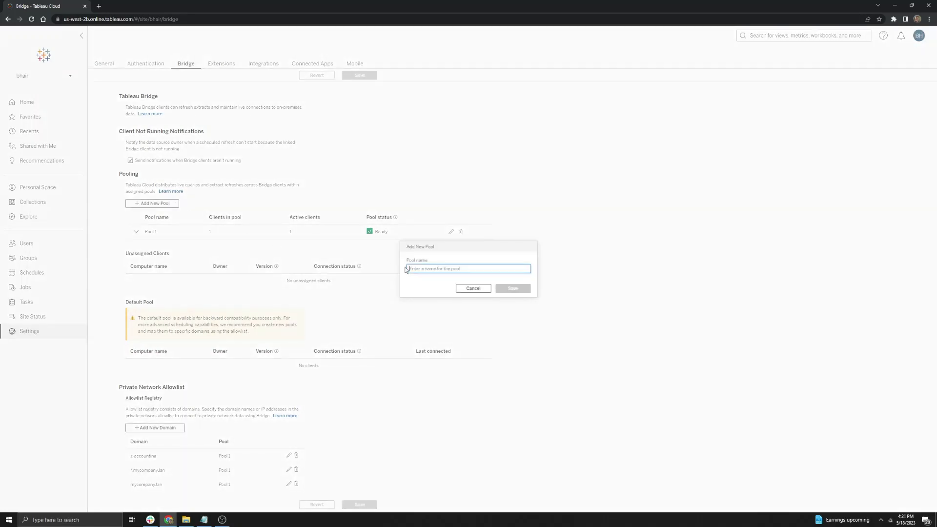
type("Pool 2")
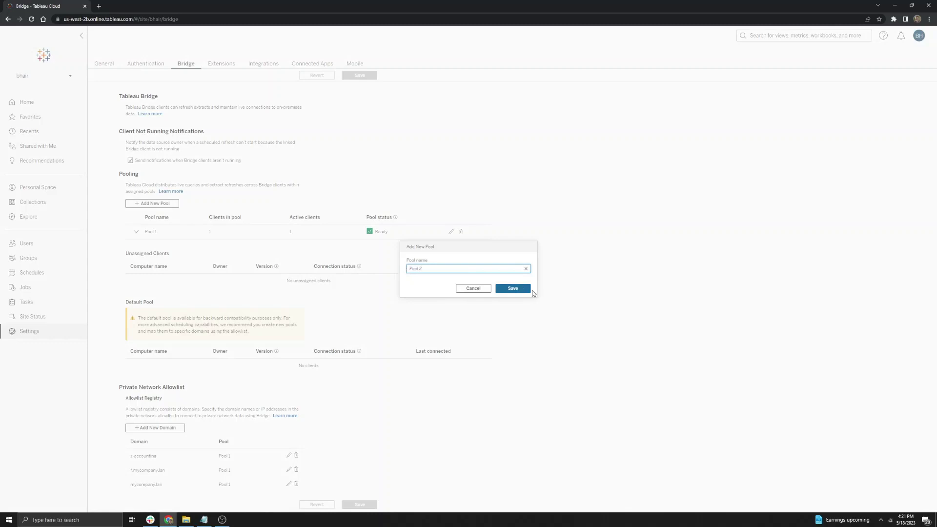
left_click(524, 289)
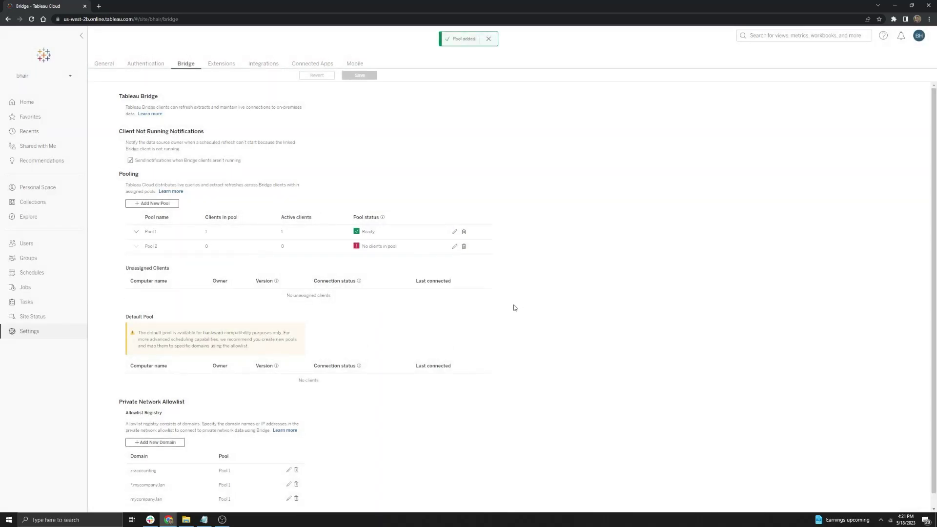